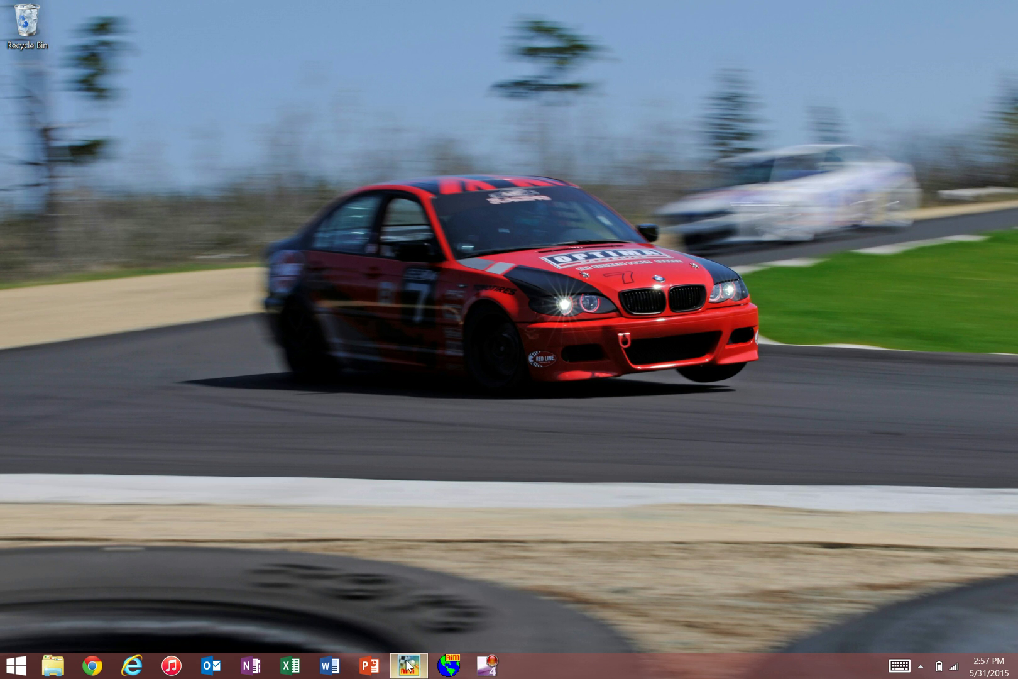
- Restore the RaceStudio 2 window from the taskbar to its main start screen
mouse_move(409, 665)
click(409, 664)
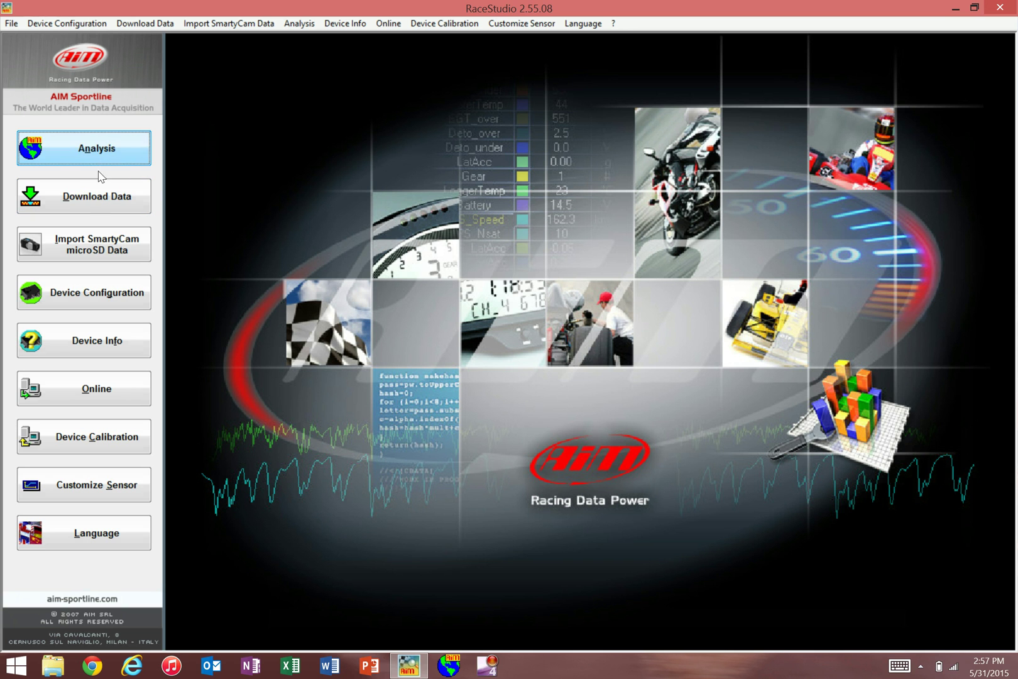
- Open Download Data to list the five runs stored on the Solo logger
click(96, 193)
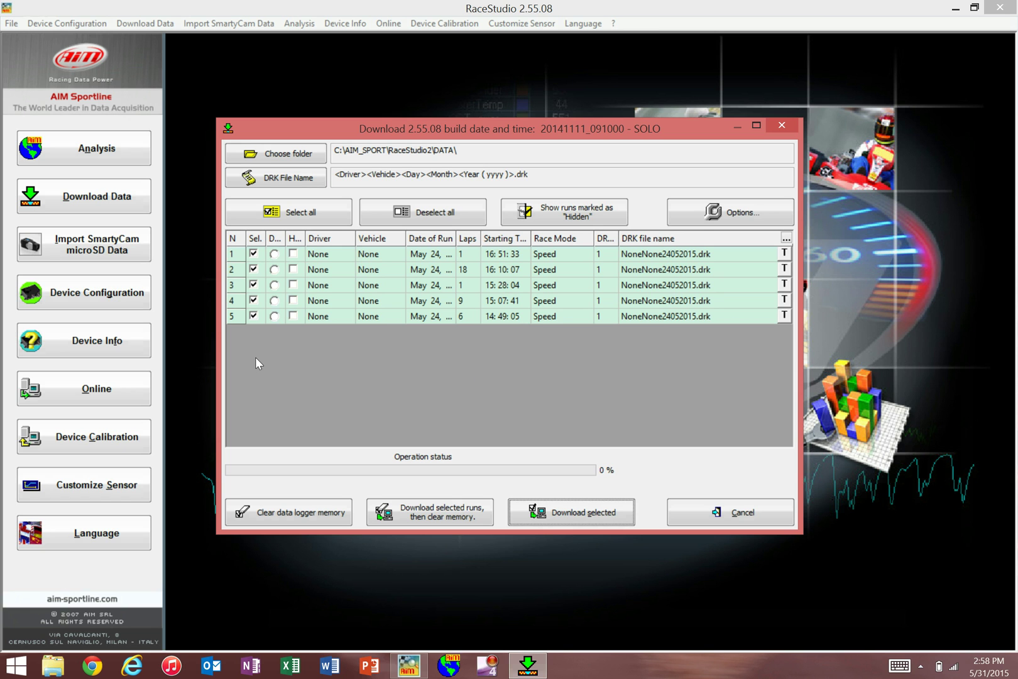
- Deselect all runs, select only the 18-lap run 2, and download it
click(425, 217)
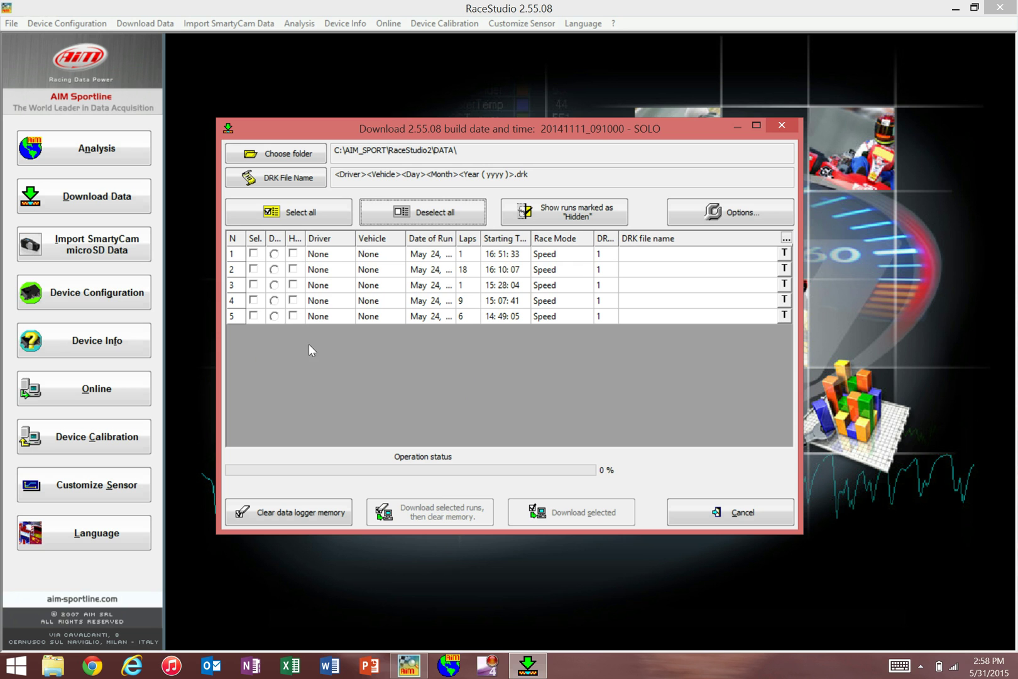
click(254, 270)
click(254, 270)
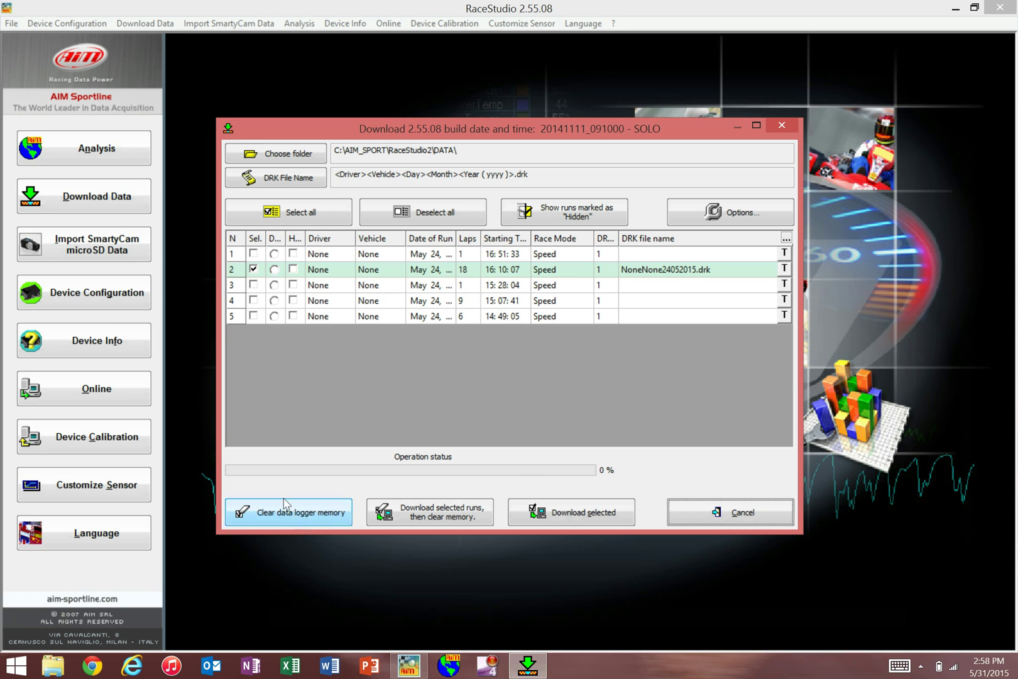
click(592, 514)
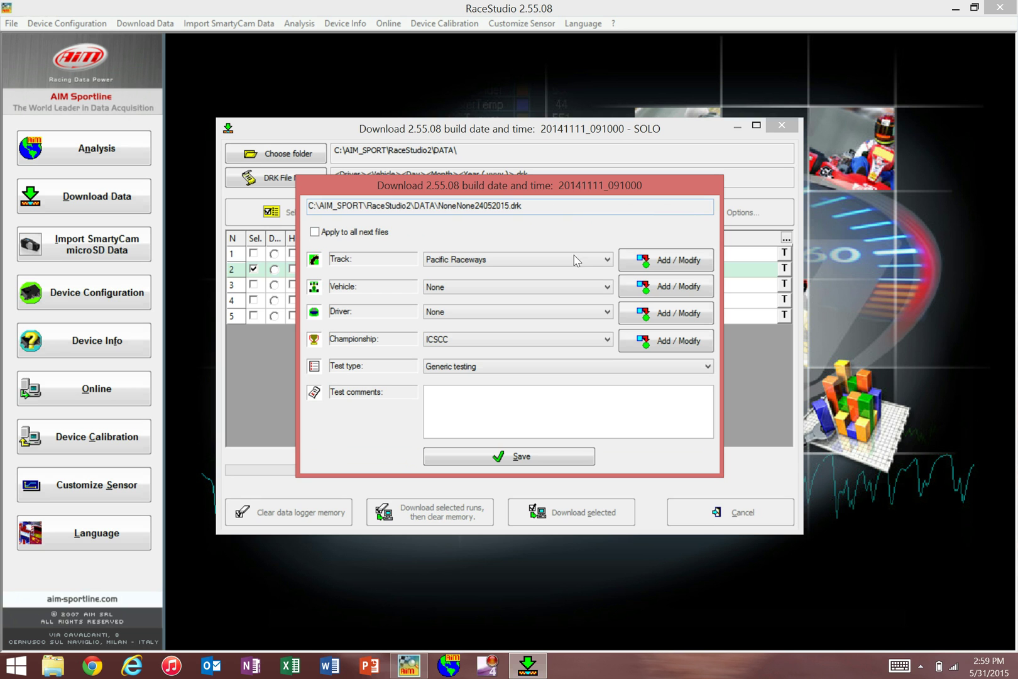
- Set the run's Track to ORP (CCW) and Vehicle to SE46 #7
click(526, 262)
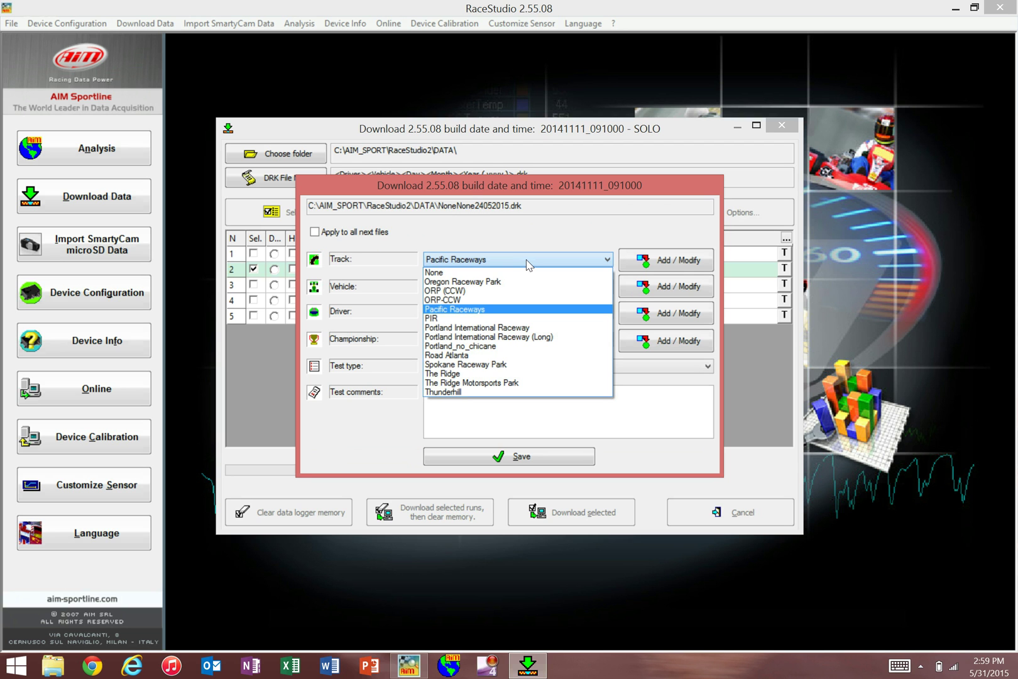
click(506, 290)
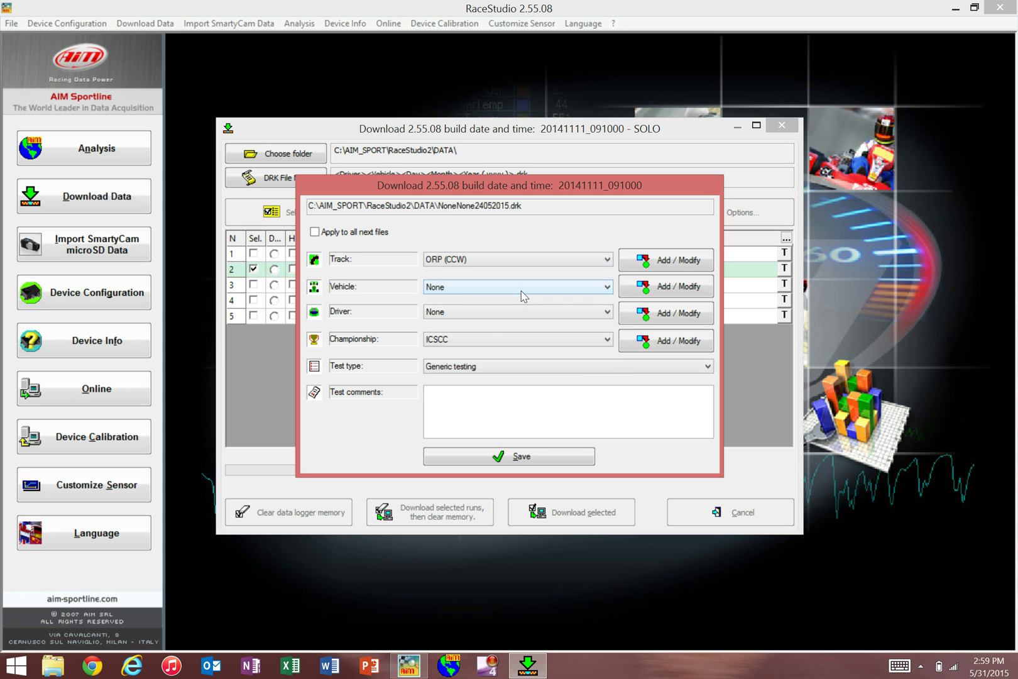
click(515, 288)
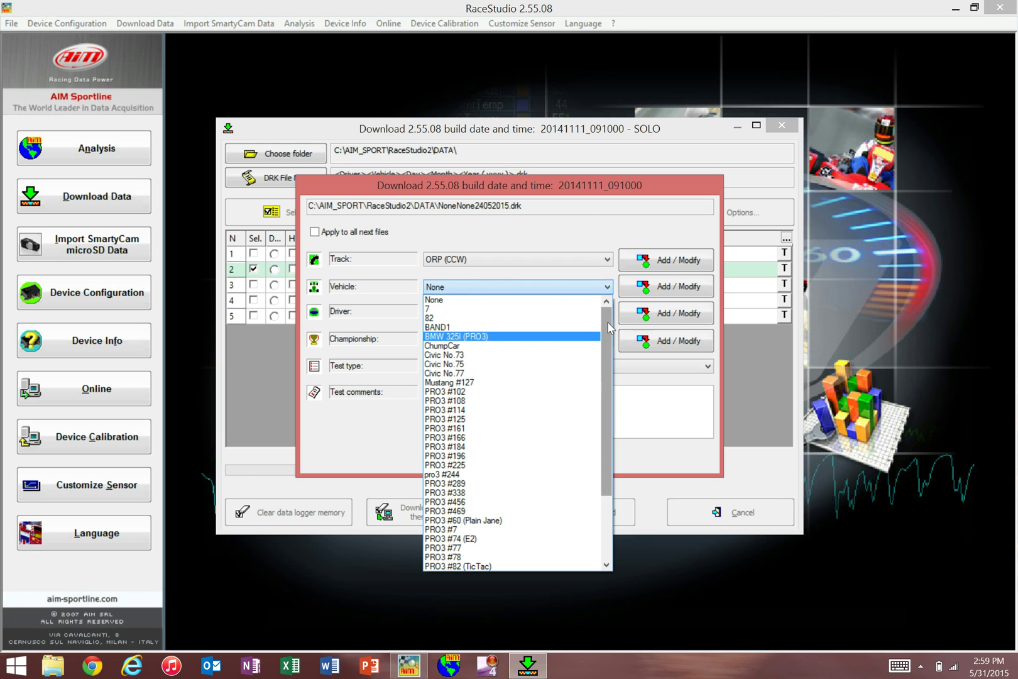
drag(608, 326, 604, 392)
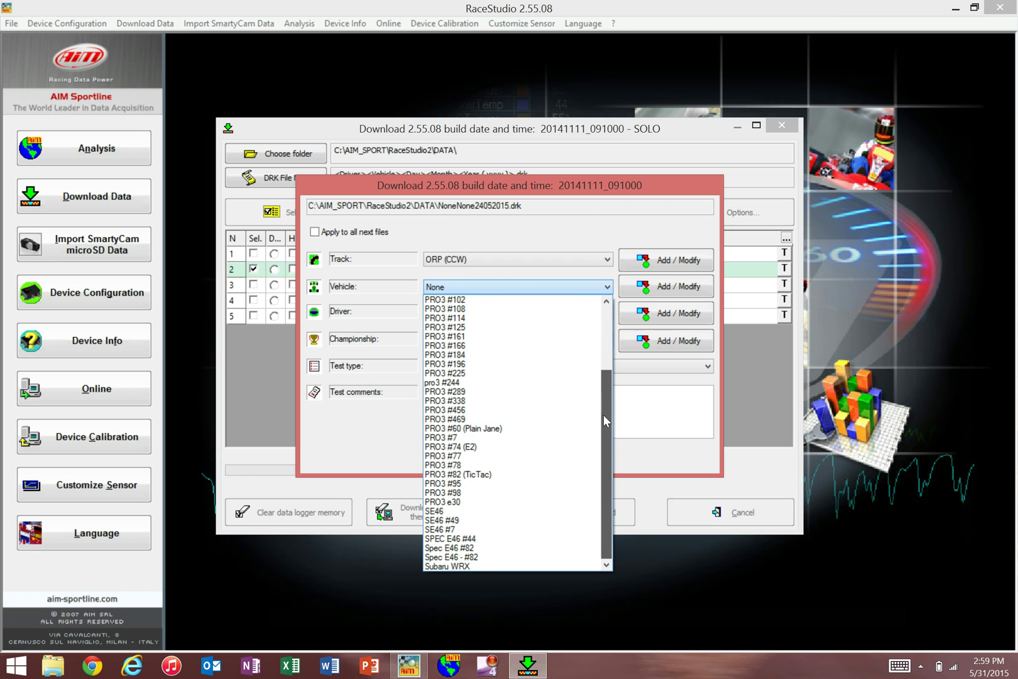
click(514, 530)
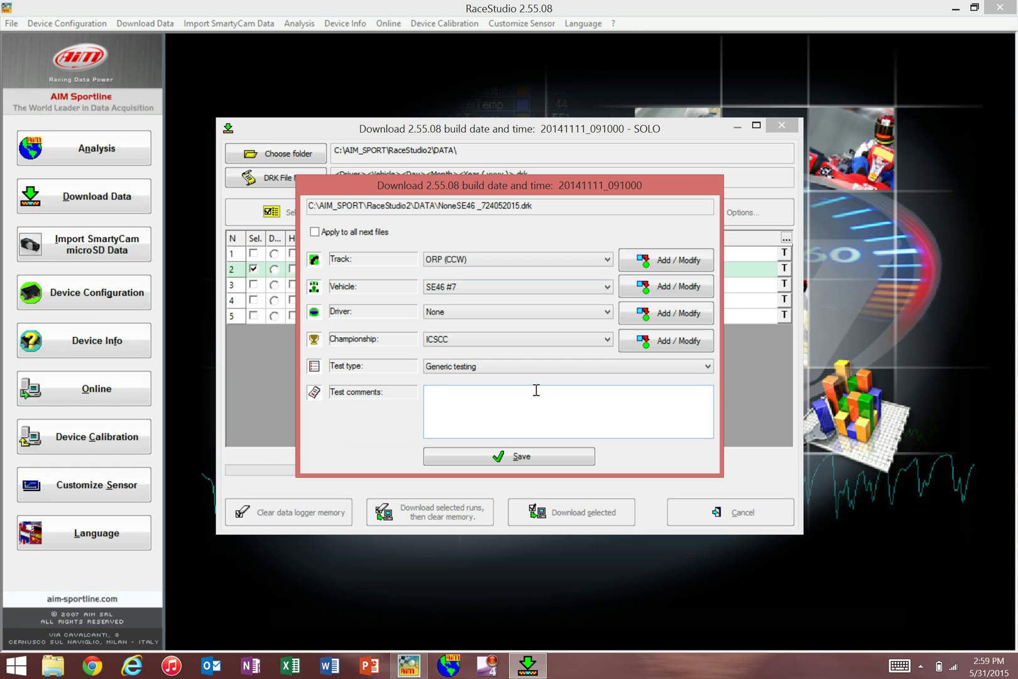
- Add 'SPEC E46 #07' to the vehicle database and assign it to the run
click(680, 288)
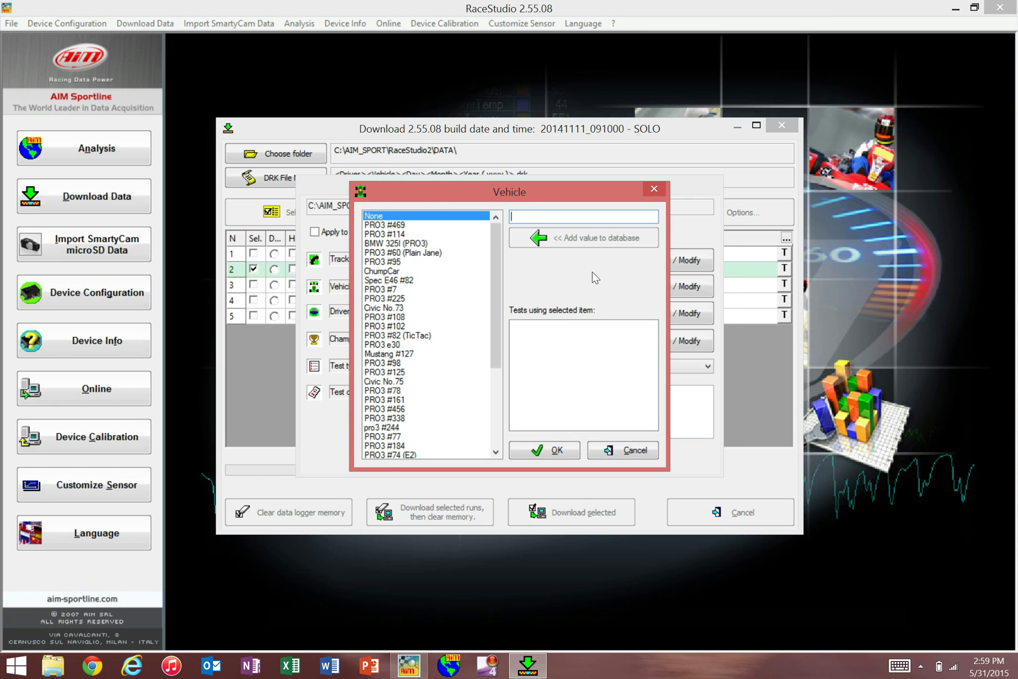
text(SPEC )
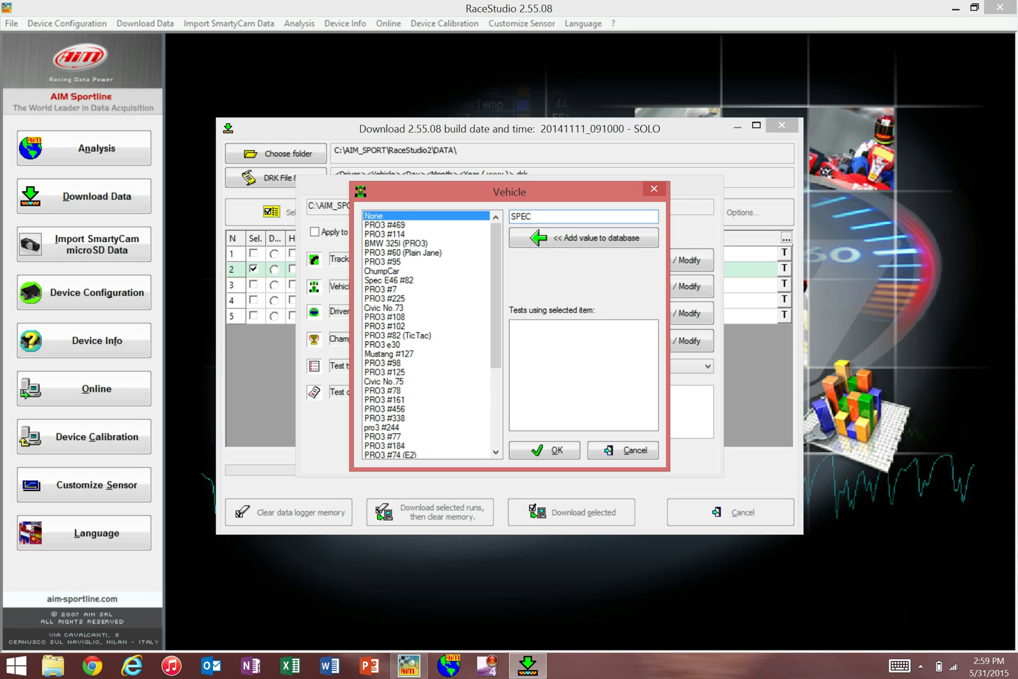
text(E46 #07)
click(604, 244)
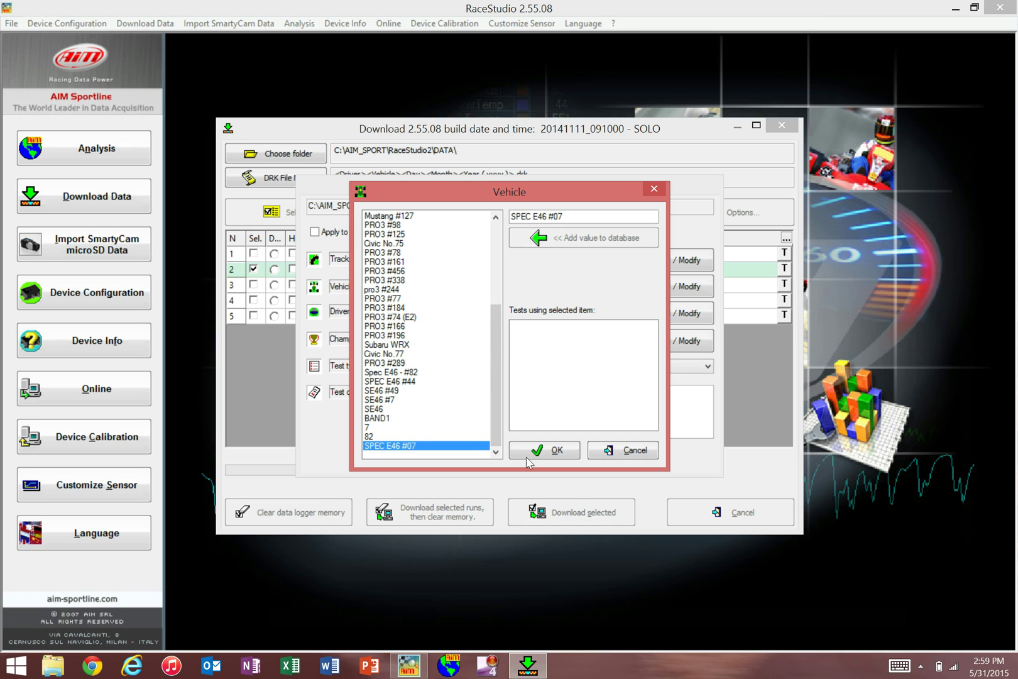
click(551, 450)
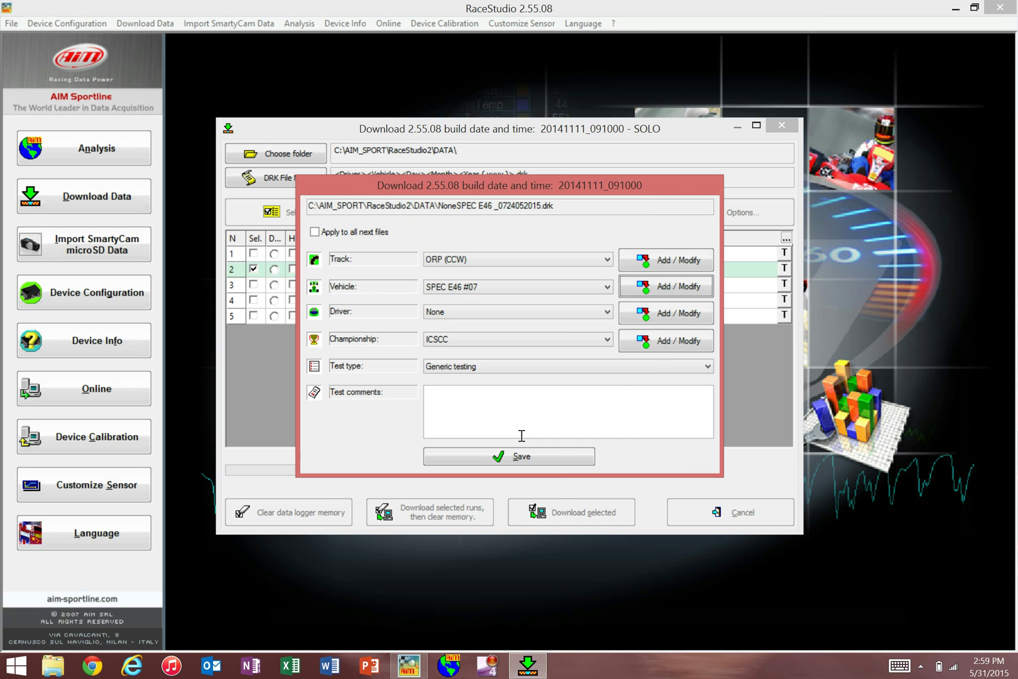
- Switch the vehicle back to SE46 #7 and choose the car's driver
click(476, 287)
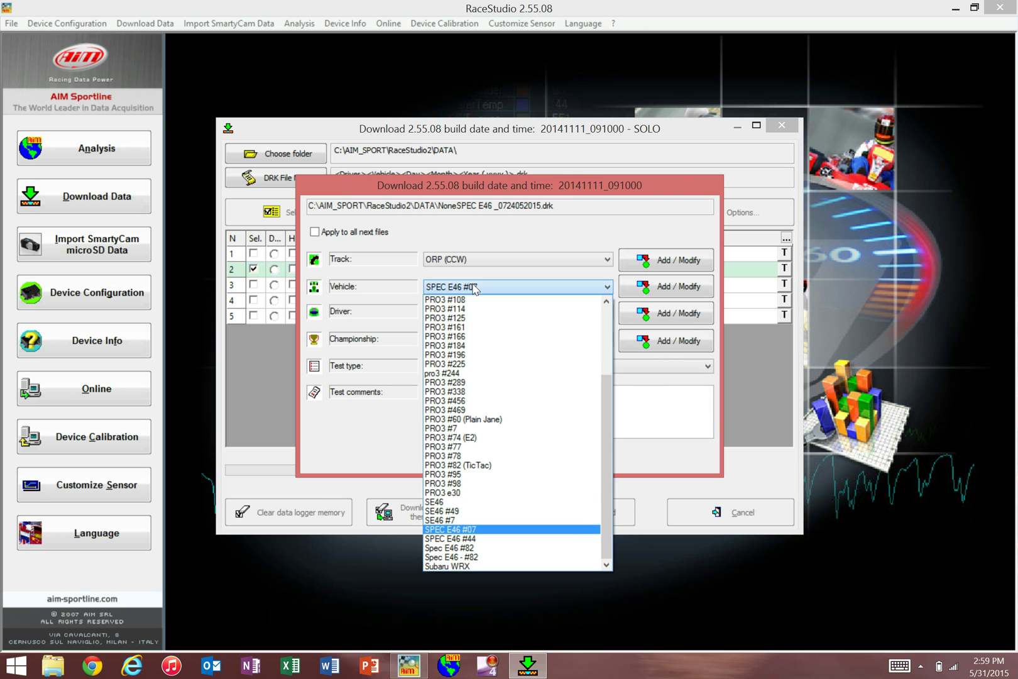
click(495, 519)
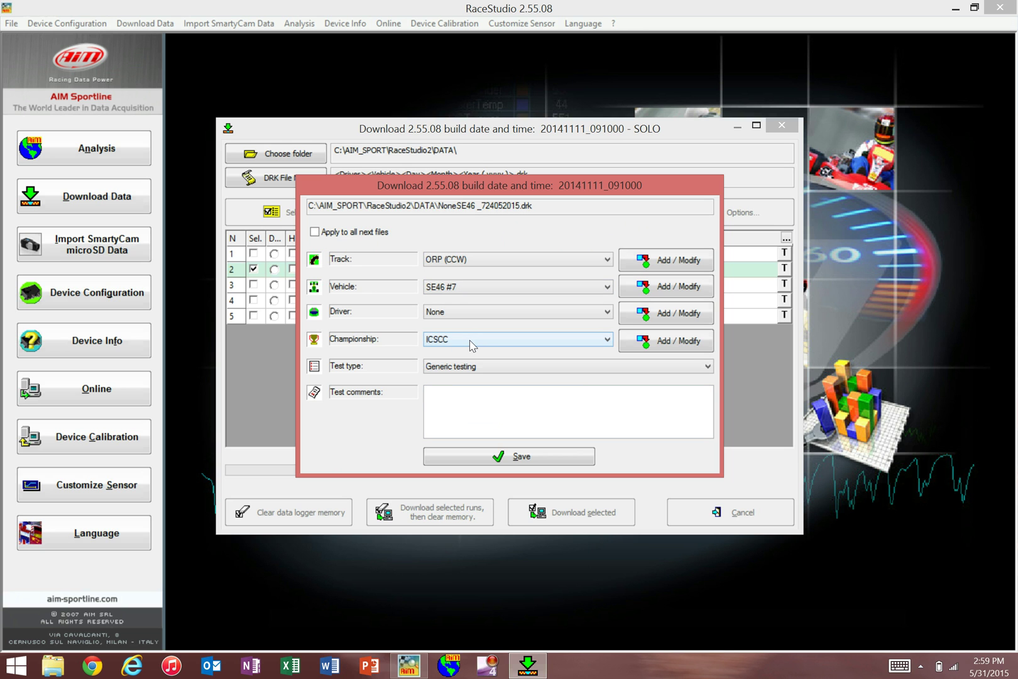
click(533, 312)
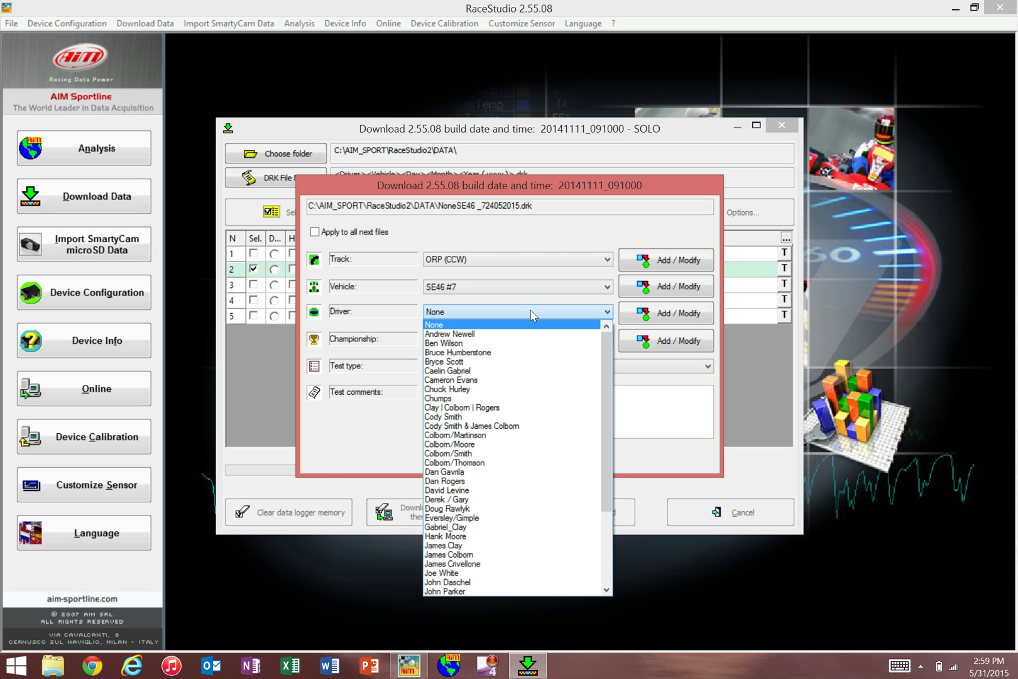
drag(607, 389, 614, 464)
click(465, 444)
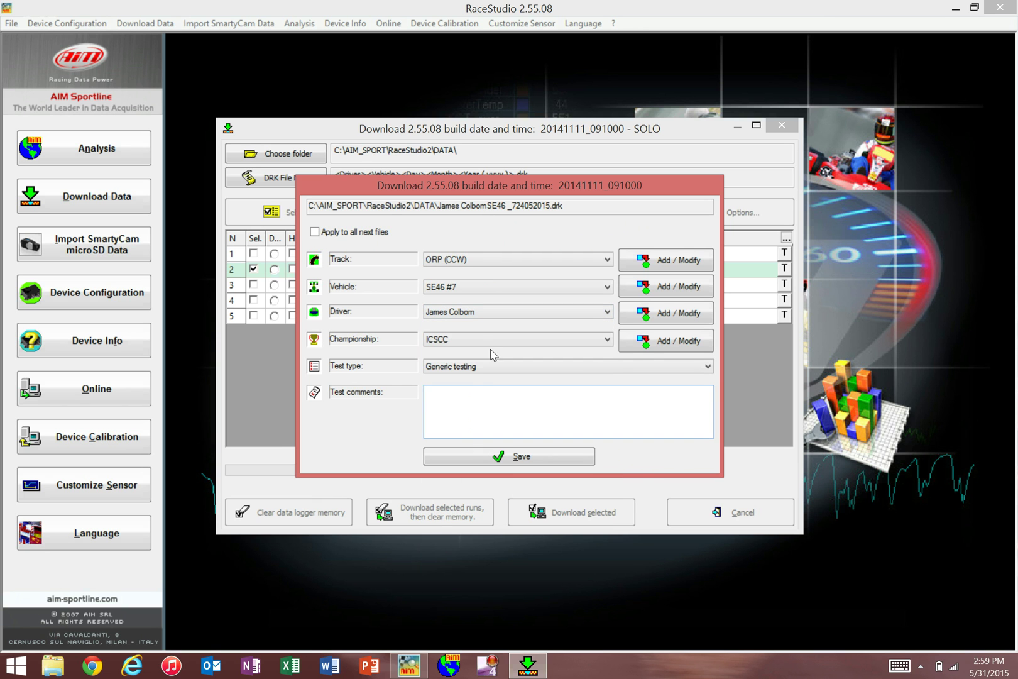
- Set the championship to SE46 and the test type to Race
click(484, 345)
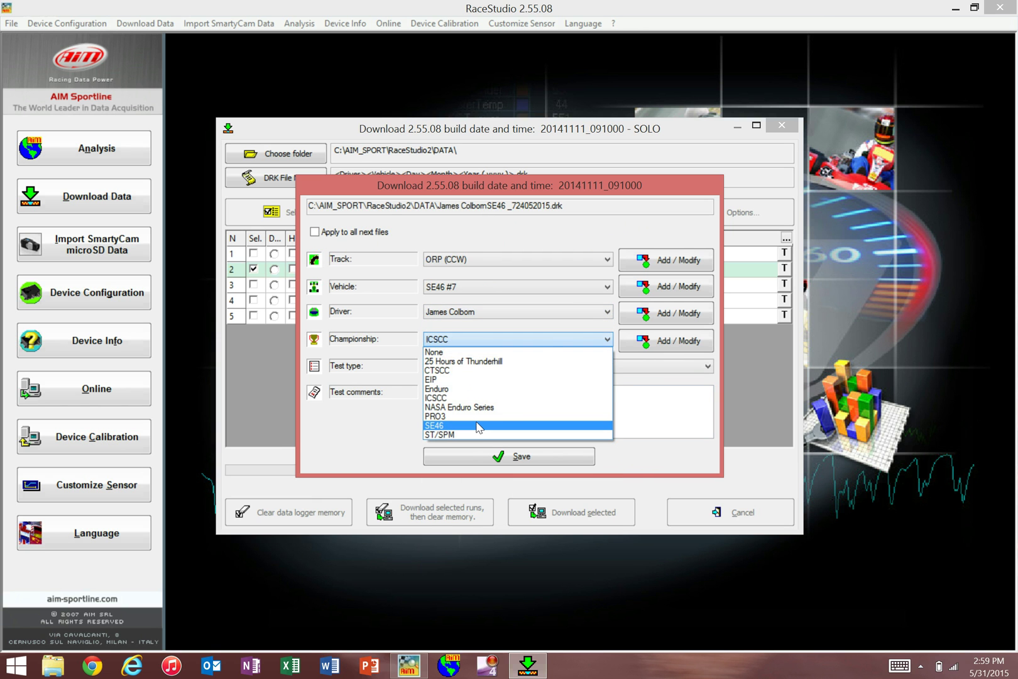
click(493, 421)
click(491, 365)
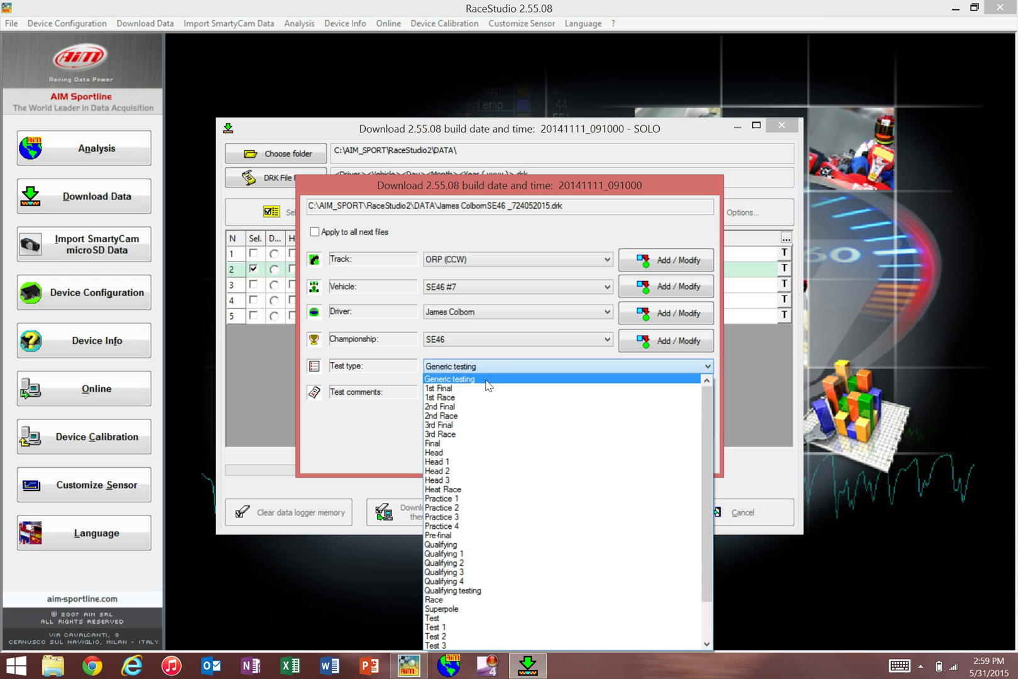
click(491, 599)
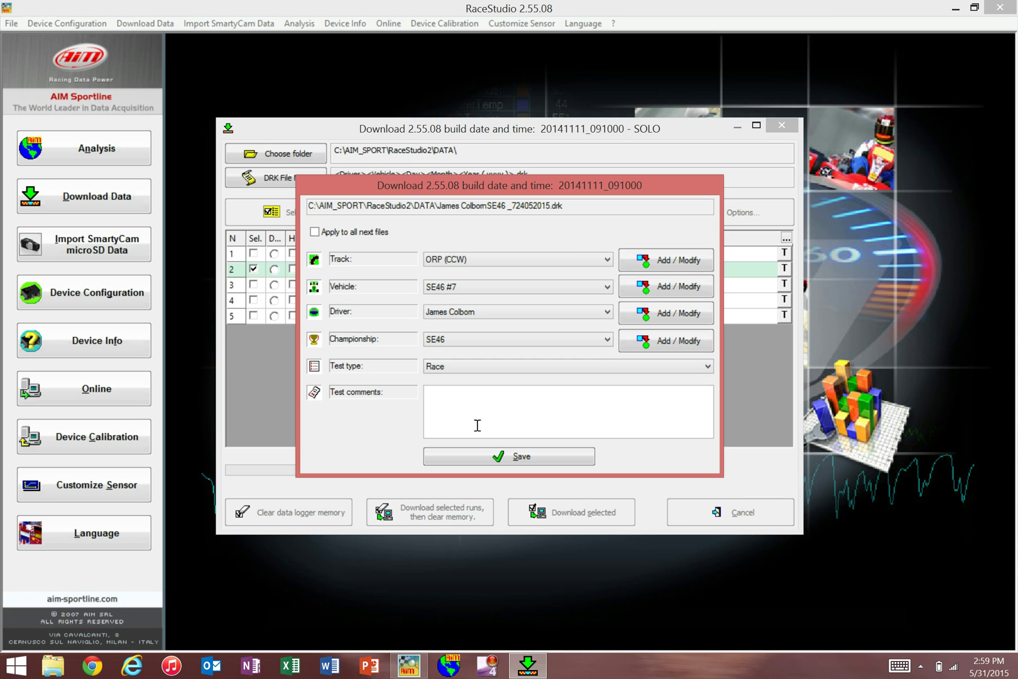
- Enter a Test comment about the Sunday race for SE46 naming the driver
click(469, 421)
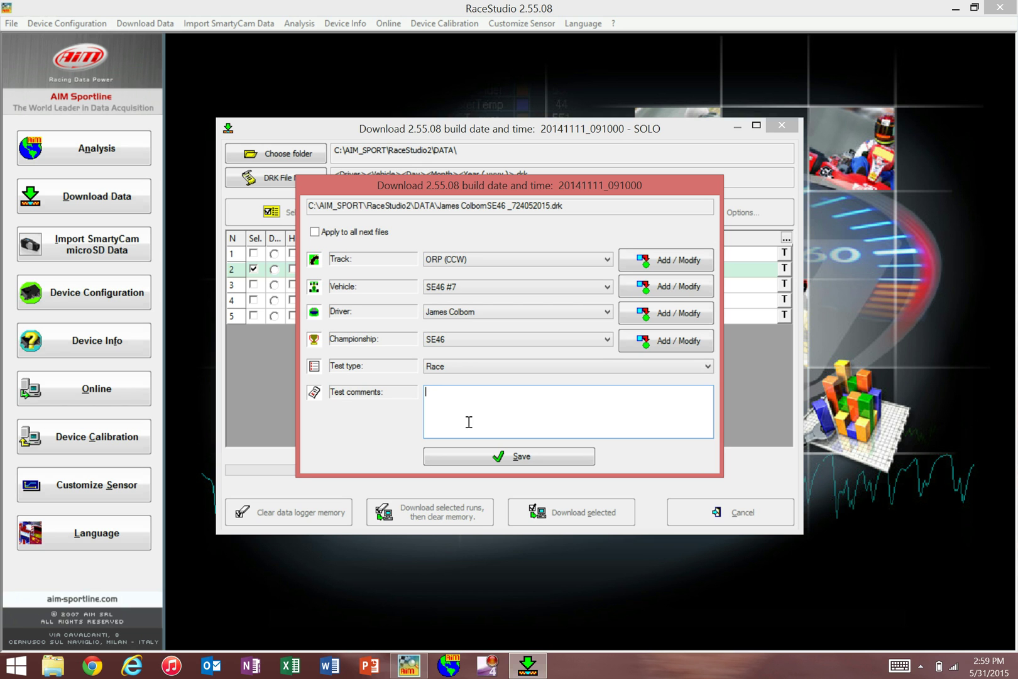
text(Sunday race for SE46. James Colbom dirv)
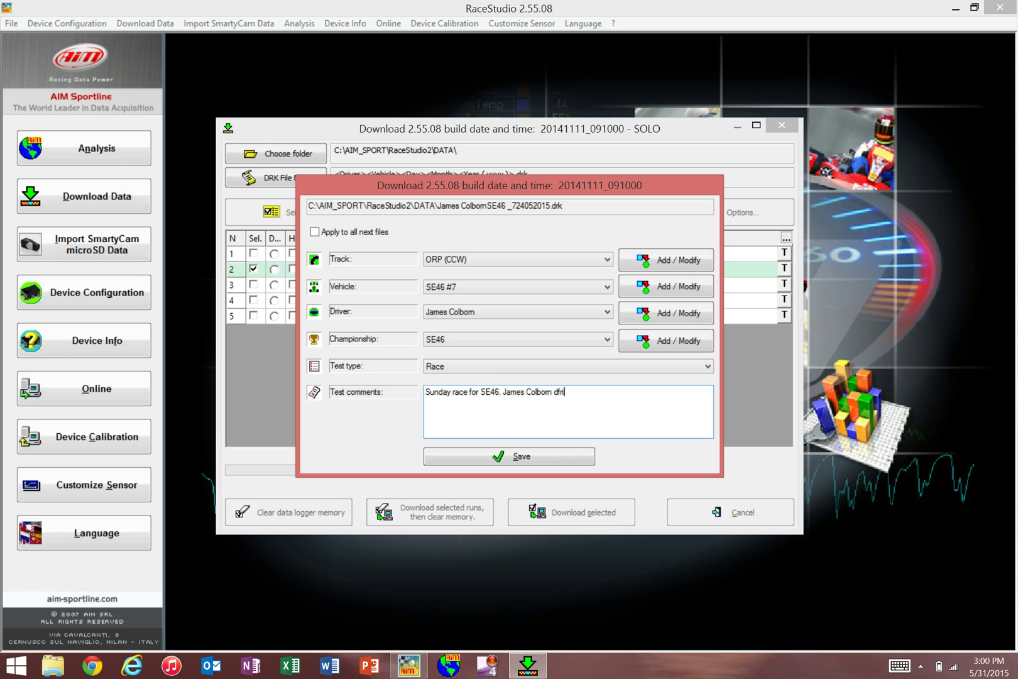
key(BackSpace)
key(BackSpace)
key(BackSpace)
text(riving.)
- Save the run's tags and close the download window
click(557, 454)
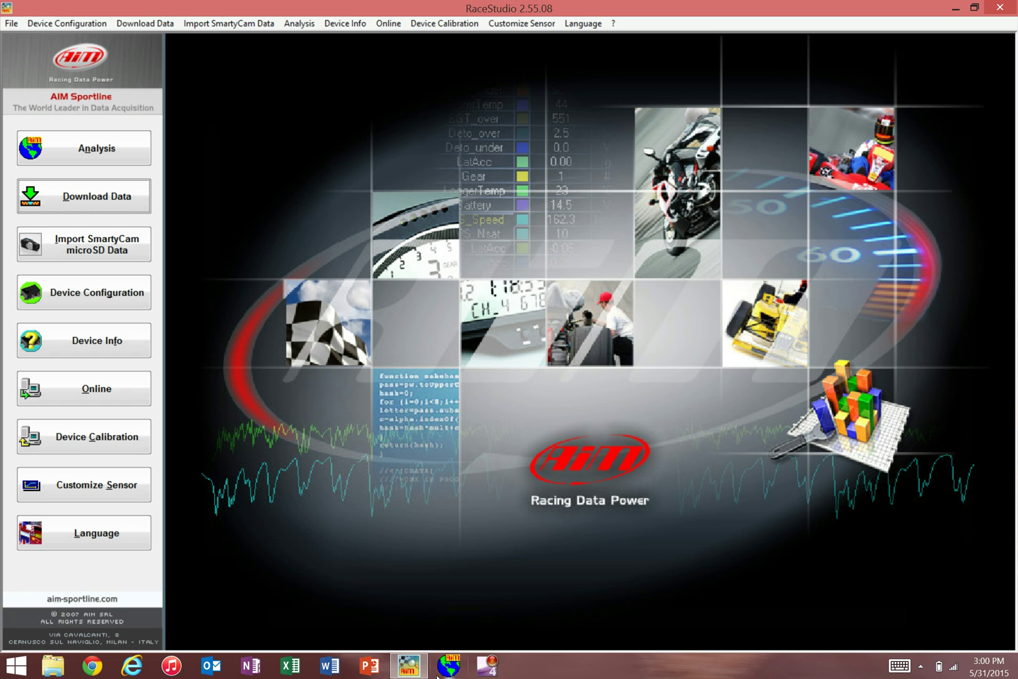
- Launch RS2Analysis and select the new 18-lap ORP (CCW) Race test in Test database
click(446, 667)
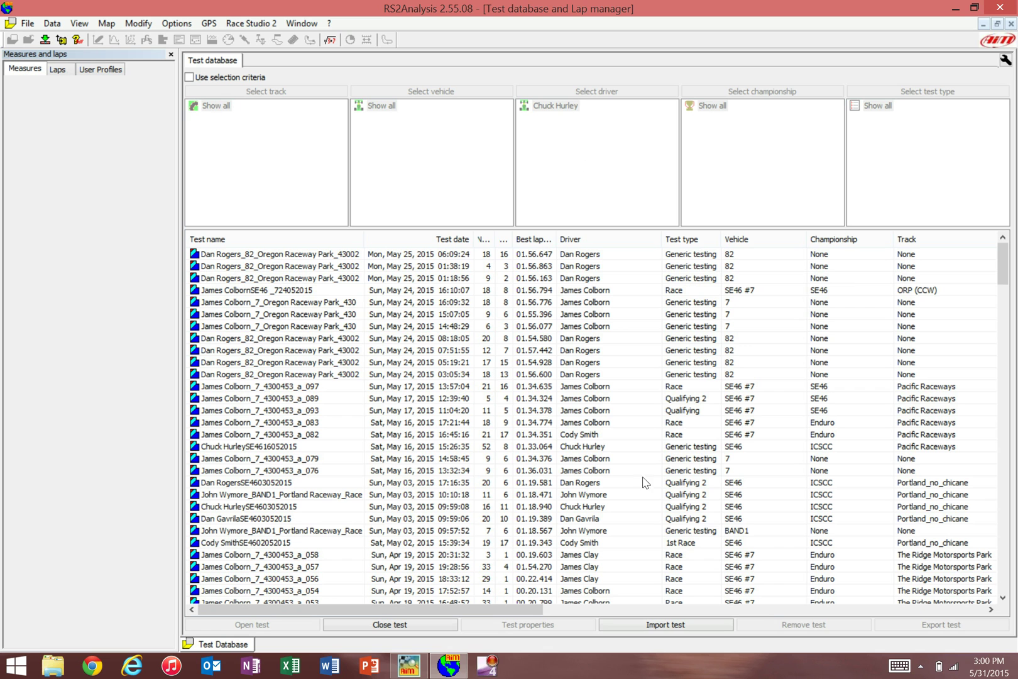
click(316, 291)
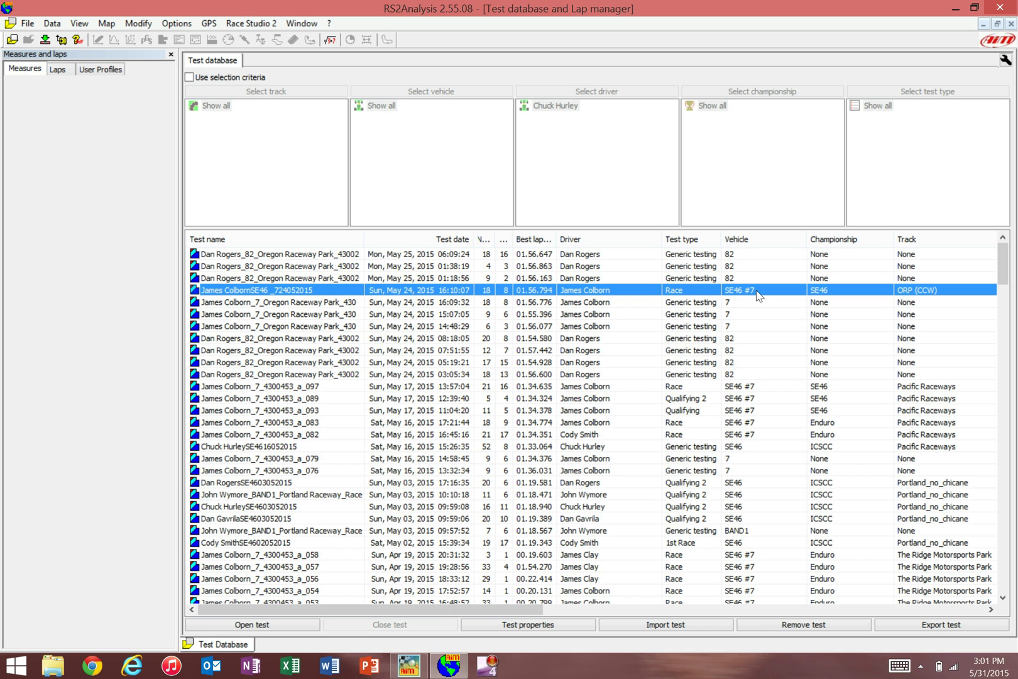
- Open the ORP (CCW) race test to show its GPS_Speed and GPS_LonAcc graphs
double_click(280, 291)
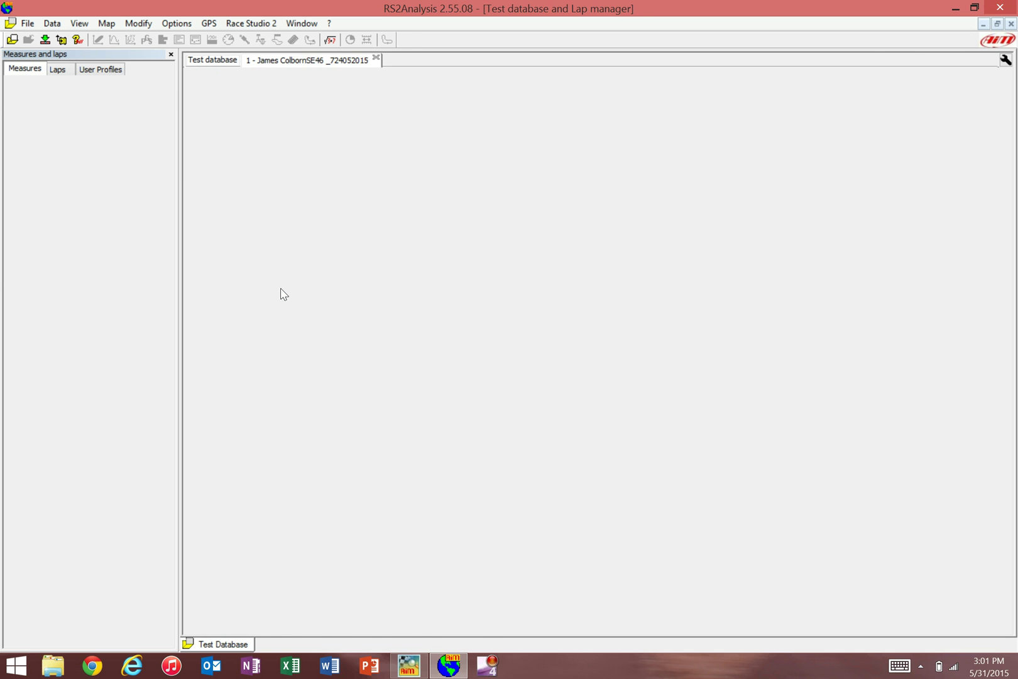